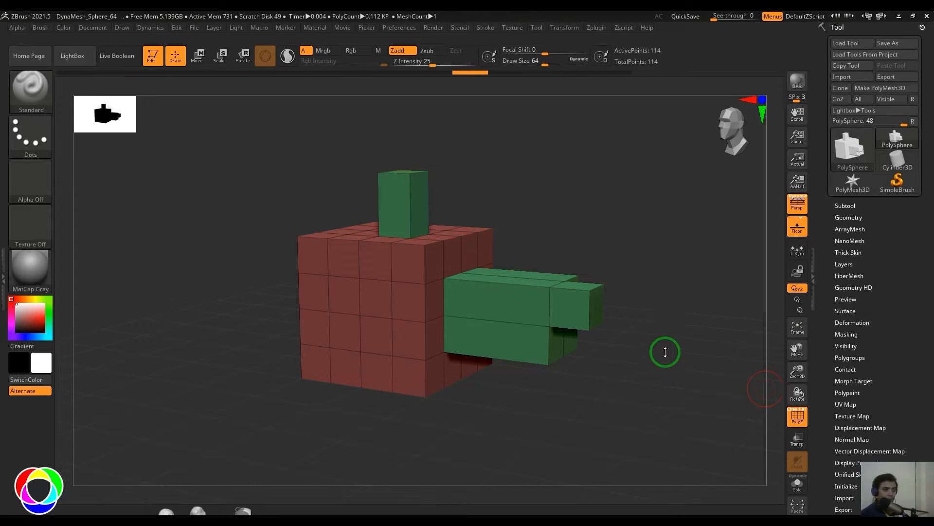
Try the Bevel deformer on the whole block model and undo it.
{"action": "left_click_drag", "start_coordinate": [664, 350], "coordinate": [665, 344]}
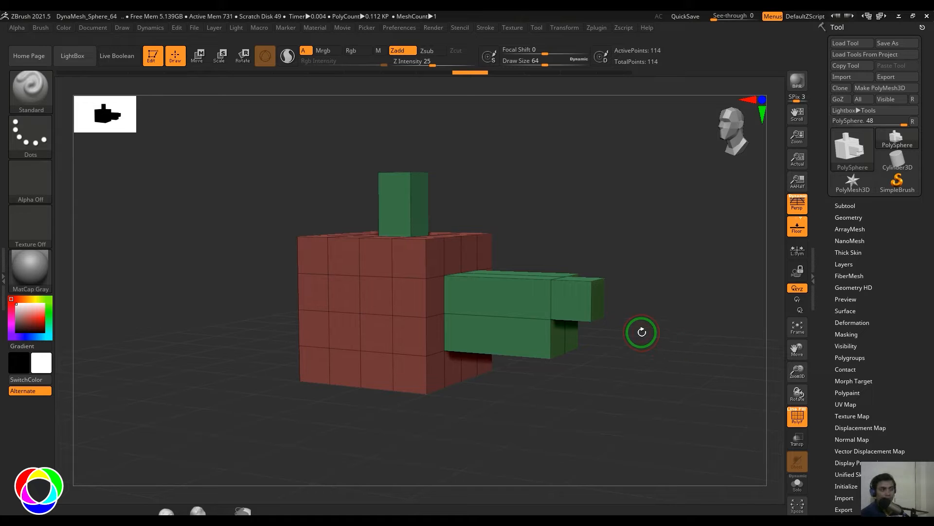
{"action": "key", "text": "w"}
{"action": "left_click", "coordinate": [425, 203]}
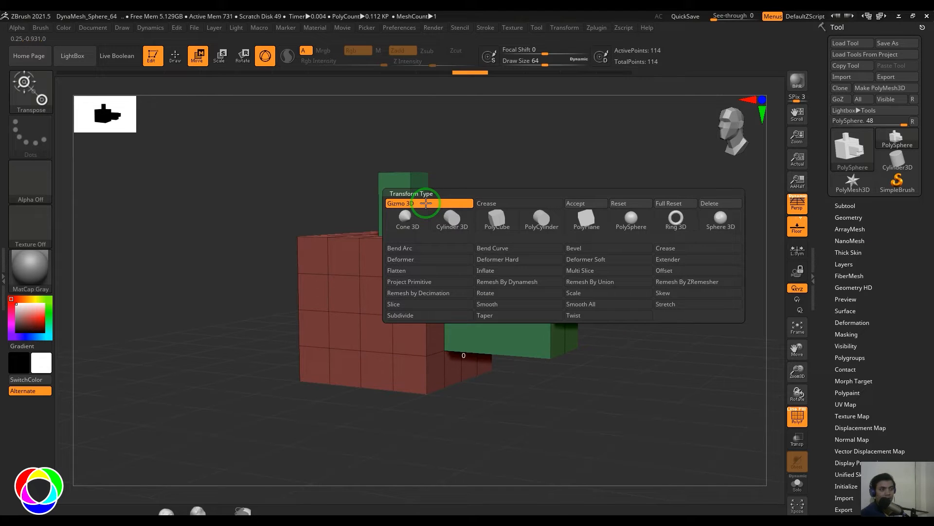
{"action": "left_click", "coordinate": [576, 252]}
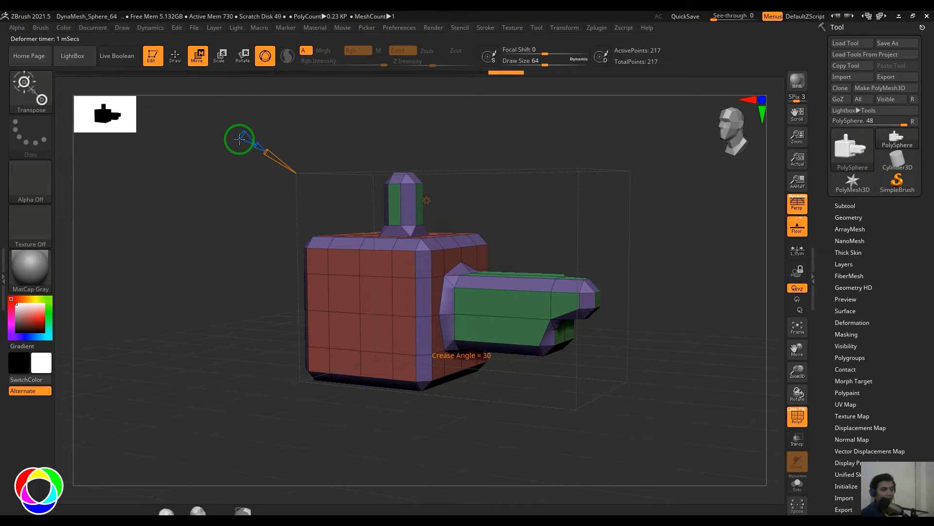
{"action": "key", "text": "ctrl+z"}
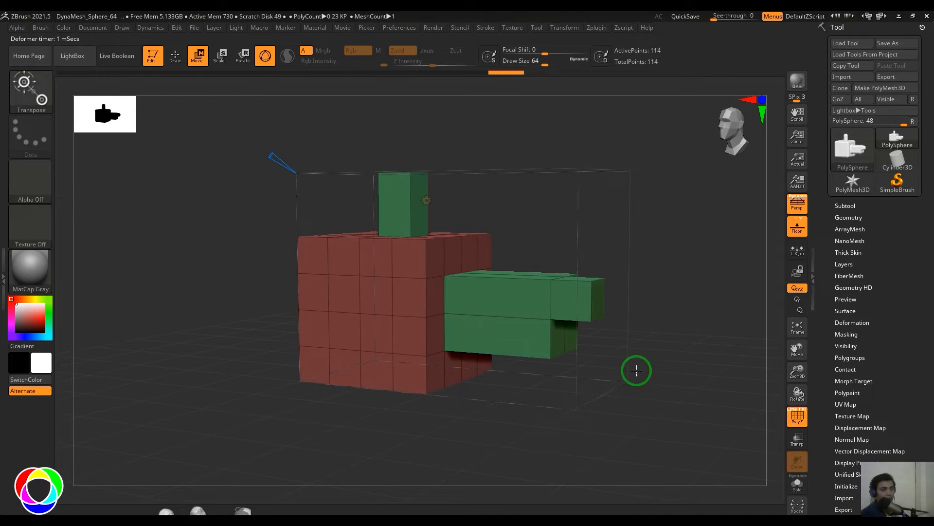
Try the Crease deformer on the unsmoothed block model and undo it.
{"action": "left_click", "coordinate": [426, 200]}
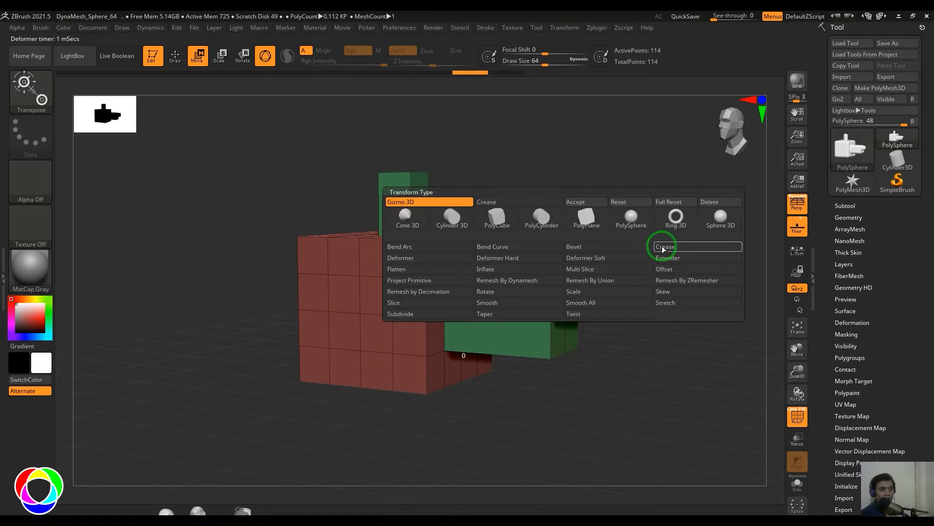
{"action": "left_click", "coordinate": [655, 263]}
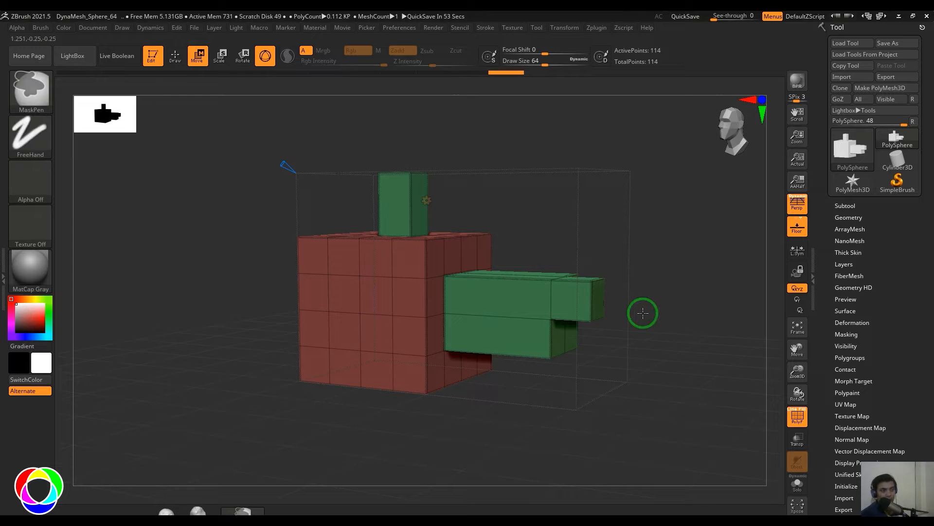
{"action": "key", "text": "ctrl+z"}
{"action": "key", "text": "ctrl+z"}
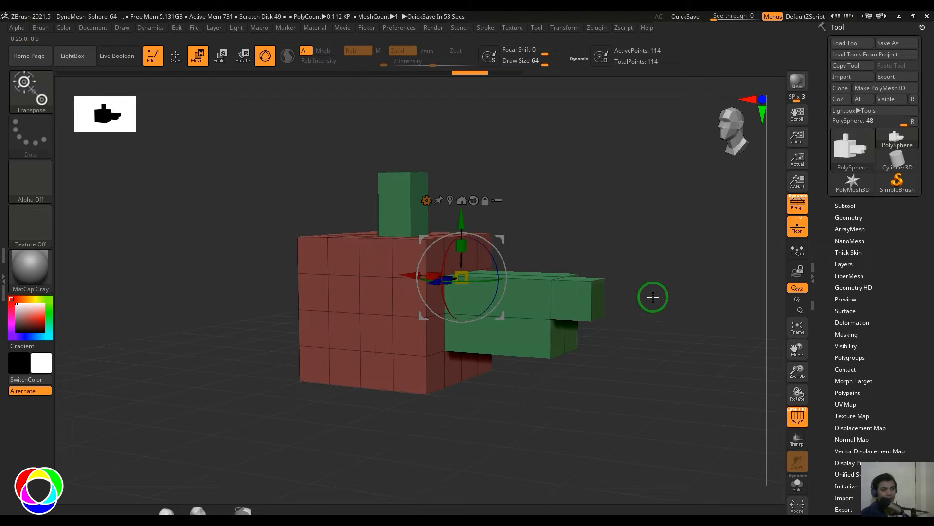
Enable Dynamic Subdivision on the model with SmoothSubdiv set to 3, and hide the polyframe lines.
{"action": "left_click", "coordinate": [848, 217]}
{"action": "left_click", "coordinate": [855, 317]}
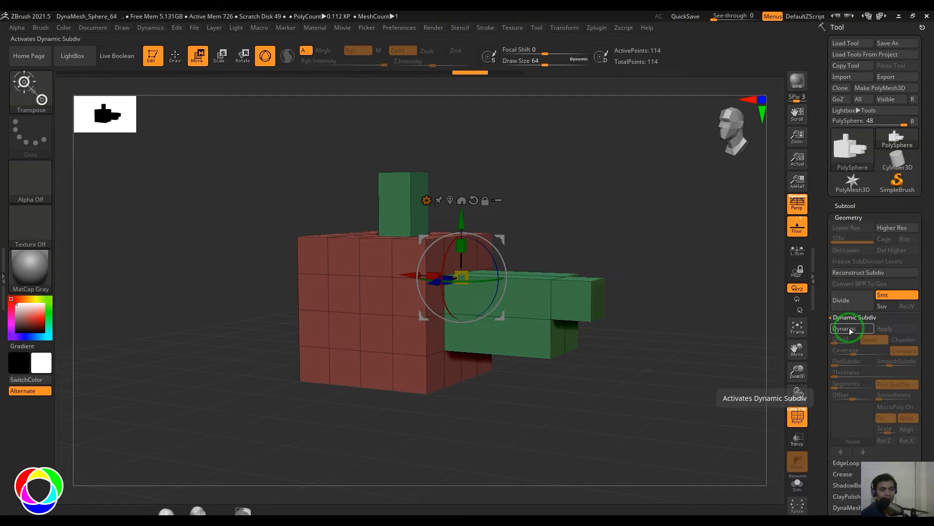
{"action": "left_click", "coordinate": [849, 329]}
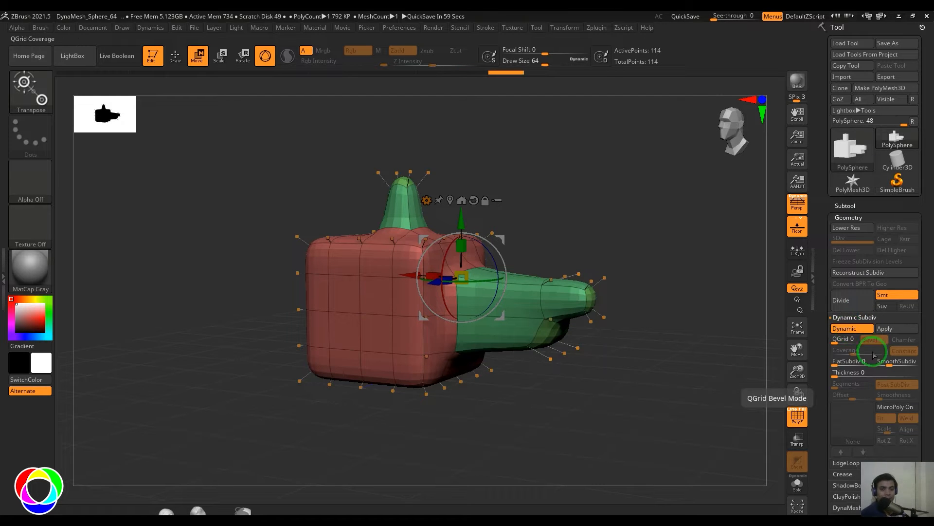
{"action": "left_click", "coordinate": [886, 361]}
{"action": "key", "text": "Return"}
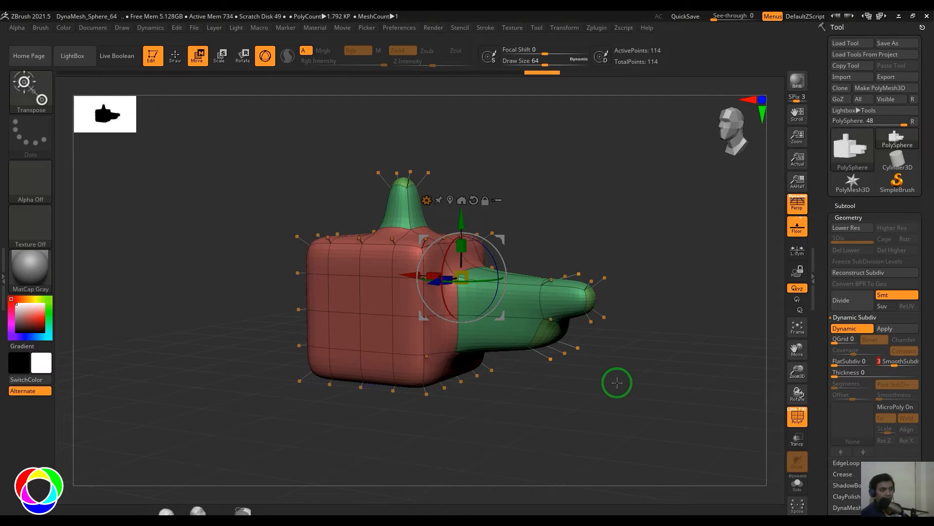
{"action": "left_click_drag", "start_coordinate": [617, 381], "coordinate": [625, 407]}
{"action": "key", "text": "shift+f"}
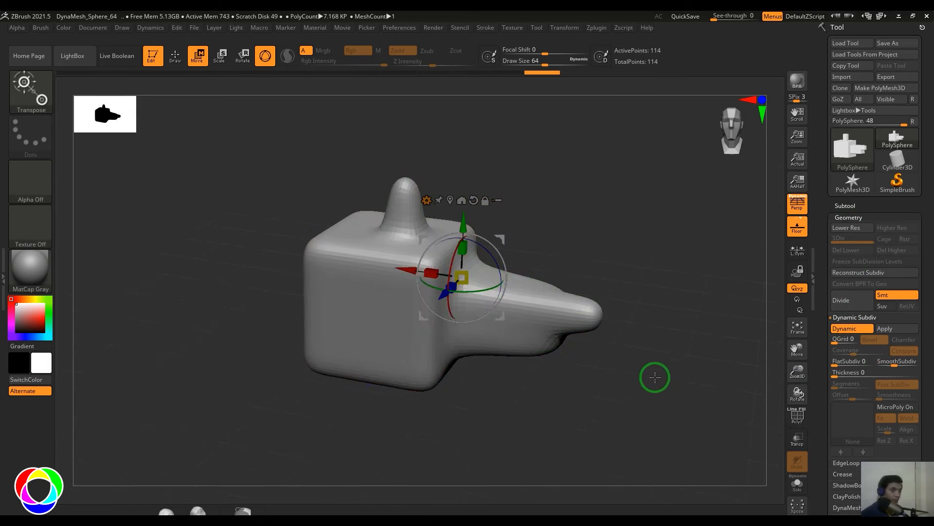
{"action": "mouse_move", "coordinate": [653, 377]}
{"action": "left_mouse_down"}
{"action": "mouse_move", "coordinate": [630, 374]}
{"action": "mouse_move", "coordinate": [657, 372]}
{"action": "left_mouse_up"}
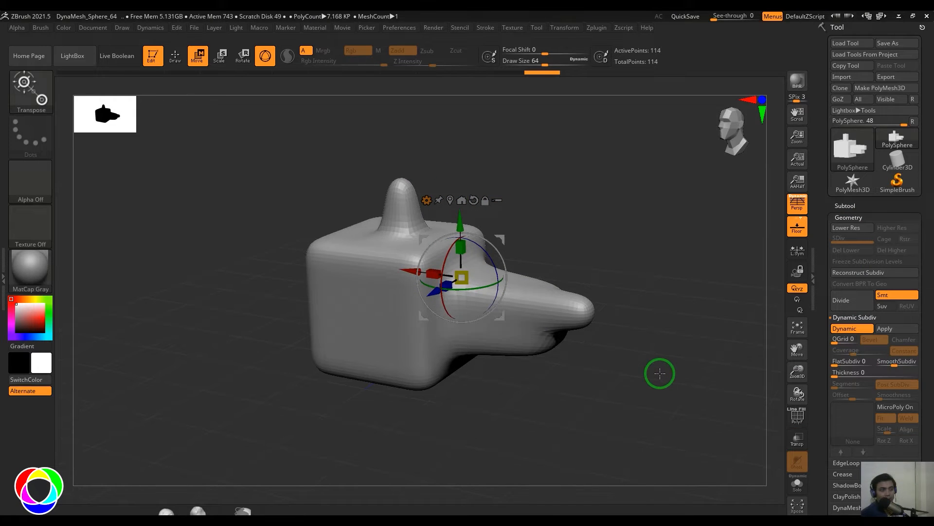
Apply the Crease deformer to the smoothed model, and compare it with Dynamic Subdivision off and on.
{"action": "left_click", "coordinate": [426, 200]}
{"action": "left_click", "coordinate": [706, 299]}
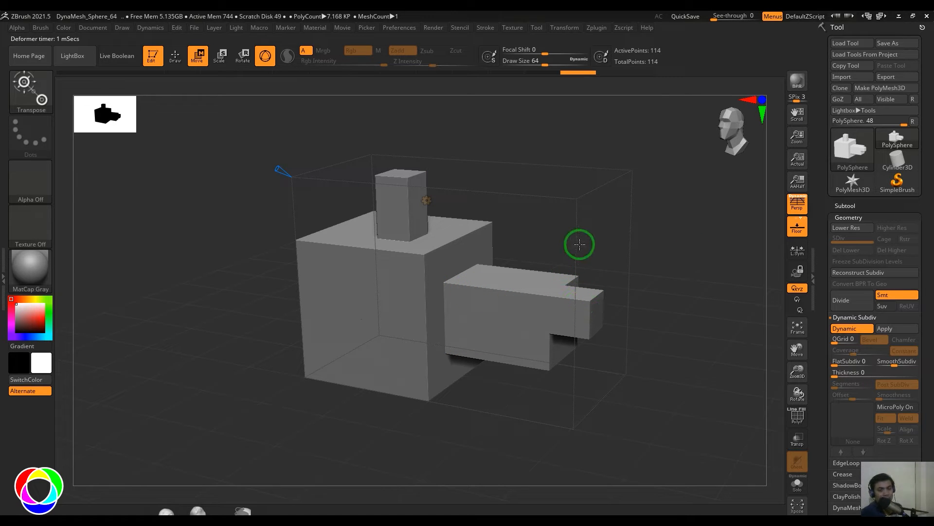
{"action": "left_click", "coordinate": [847, 331]}
{"action": "left_click", "coordinate": [847, 330]}
Lower the Crease Angle until all edges are creased, and inspect them with Dynamic Subdivision off and polyframe lines shown.
{"action": "mouse_move", "coordinate": [274, 167]}
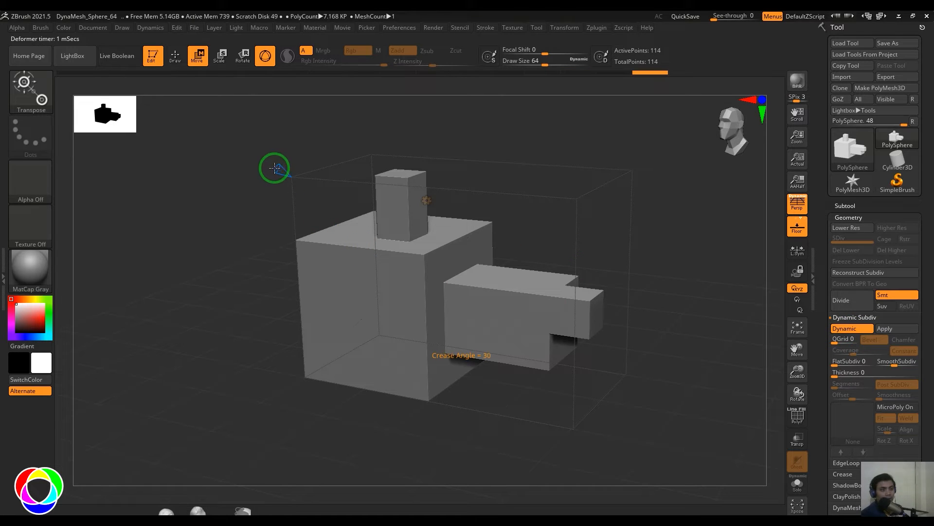
{"action": "left_click_drag", "start_coordinate": [274, 167], "coordinate": [330, 188]}
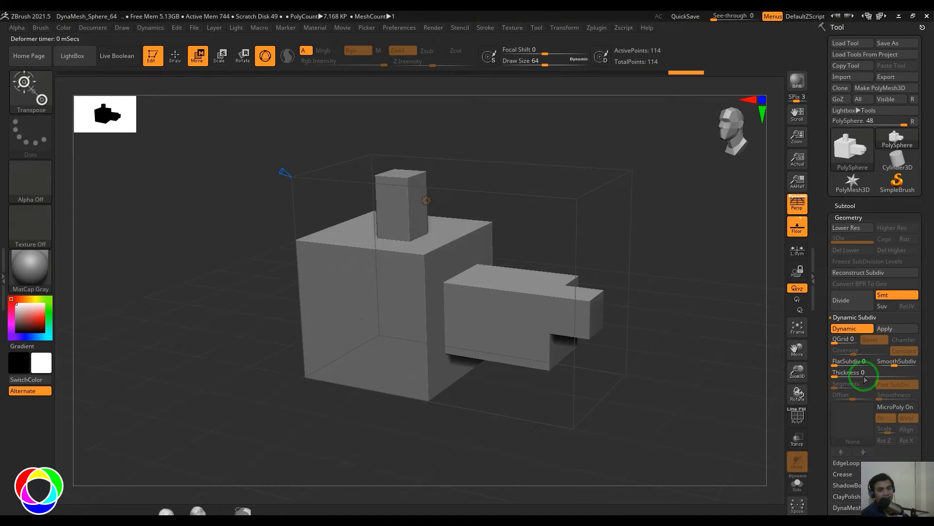
{"action": "left_click", "coordinate": [853, 327]}
{"action": "key", "text": "shift+f"}
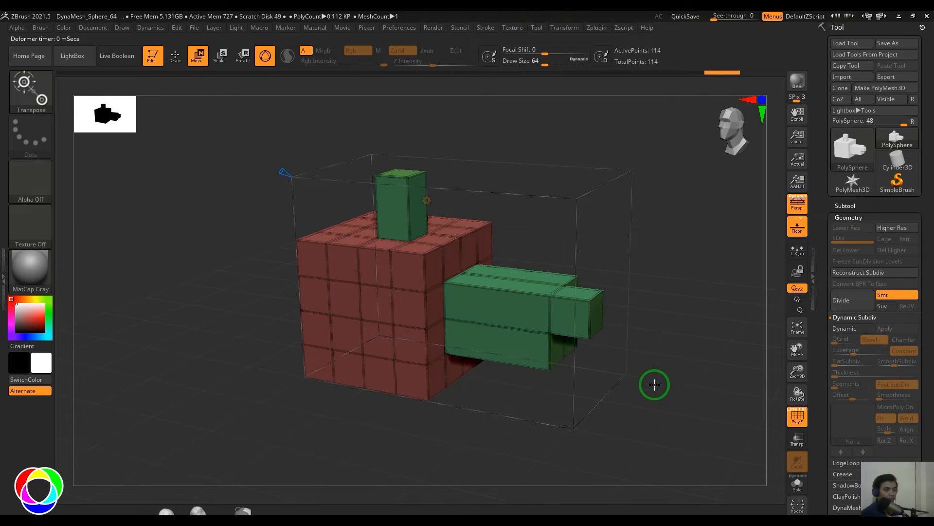
{"action": "left_click_drag", "start_coordinate": [655, 384], "coordinate": [719, 507], "text": "alt"}
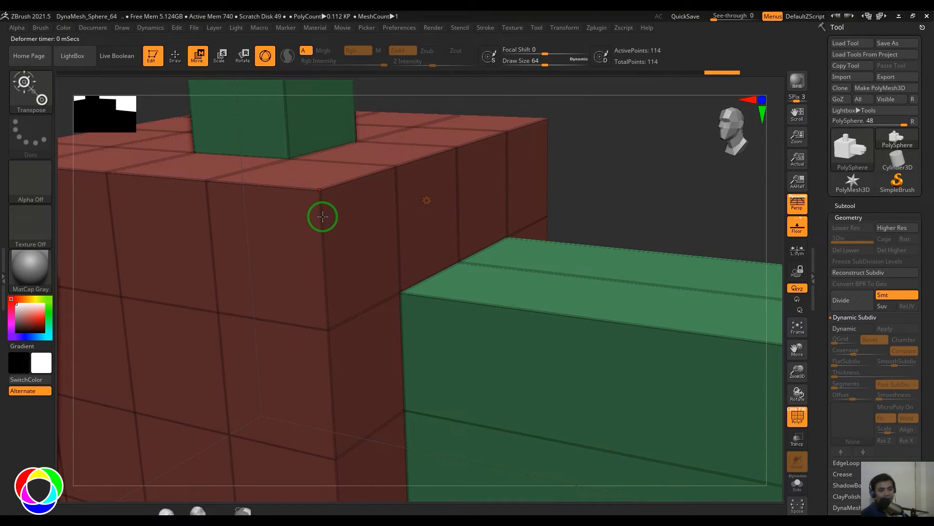
{"action": "key", "text": "f"}
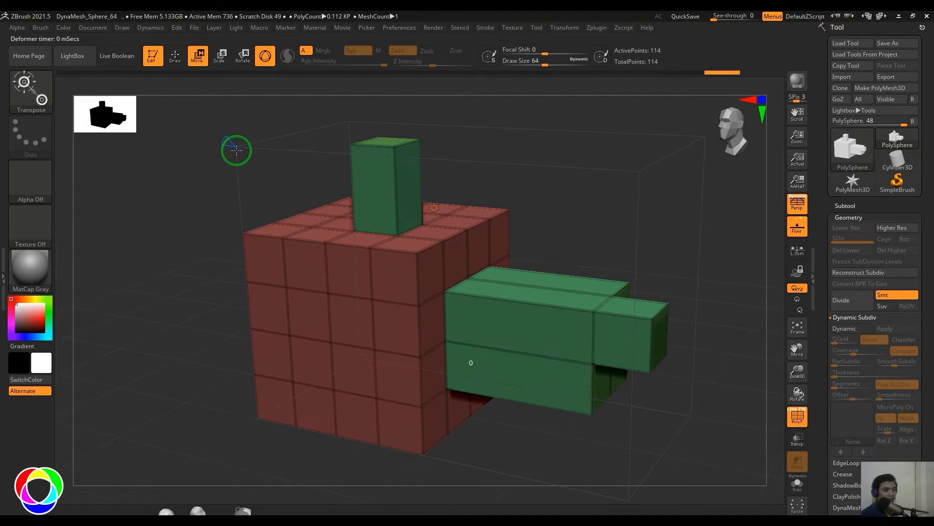
Raise the Crease Angle to about 73 so only the sharp corner edges are creased, and inspect them around the arm.
{"action": "mouse_move", "coordinate": [237, 150]}
{"action": "left_mouse_down"}
{"action": "mouse_move", "coordinate": [281, 173]}
{"action": "mouse_move", "coordinate": [173, 117]}
{"action": "mouse_move", "coordinate": [209, 142]}
{"action": "left_mouse_up"}
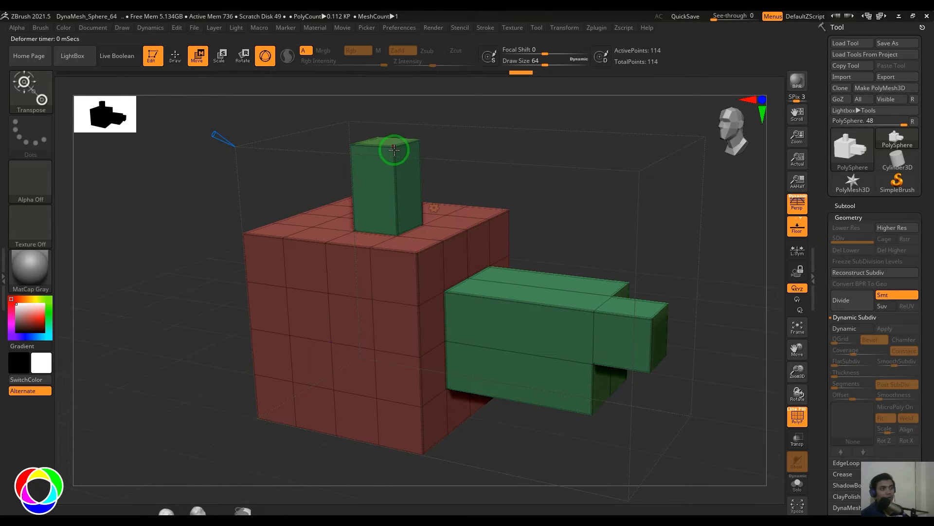
{"action": "left_click_drag", "start_coordinate": [697, 355], "coordinate": [731, 435]}
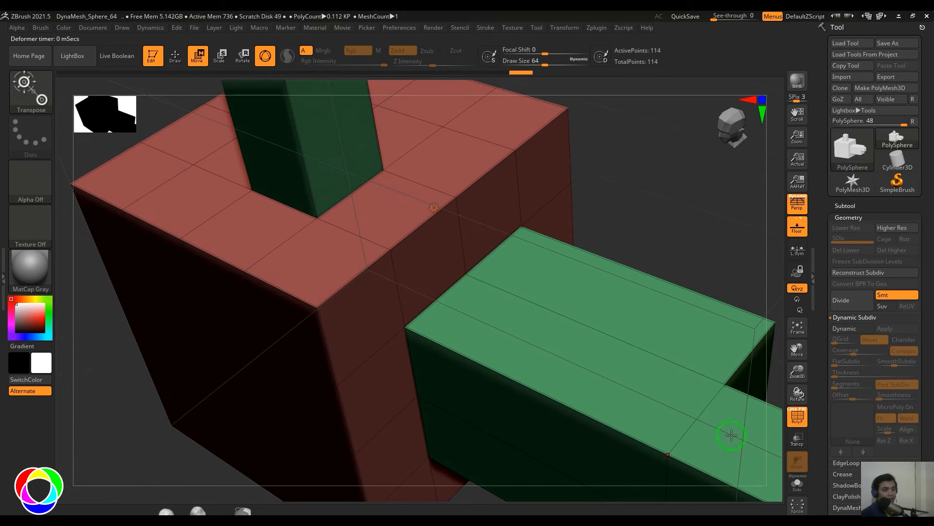
{"action": "left_click_drag", "start_coordinate": [692, 246], "coordinate": [411, 229]}
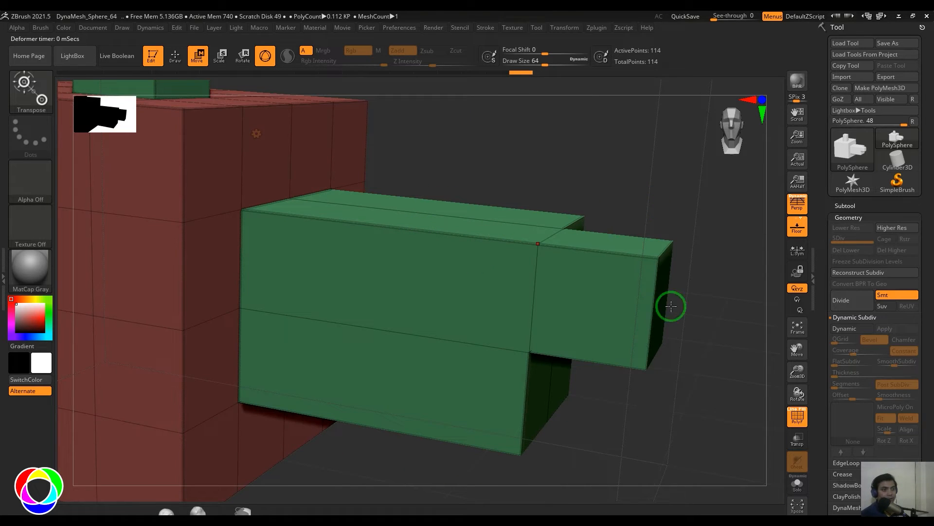
{"action": "left_click_drag", "start_coordinate": [744, 409], "coordinate": [762, 422]}
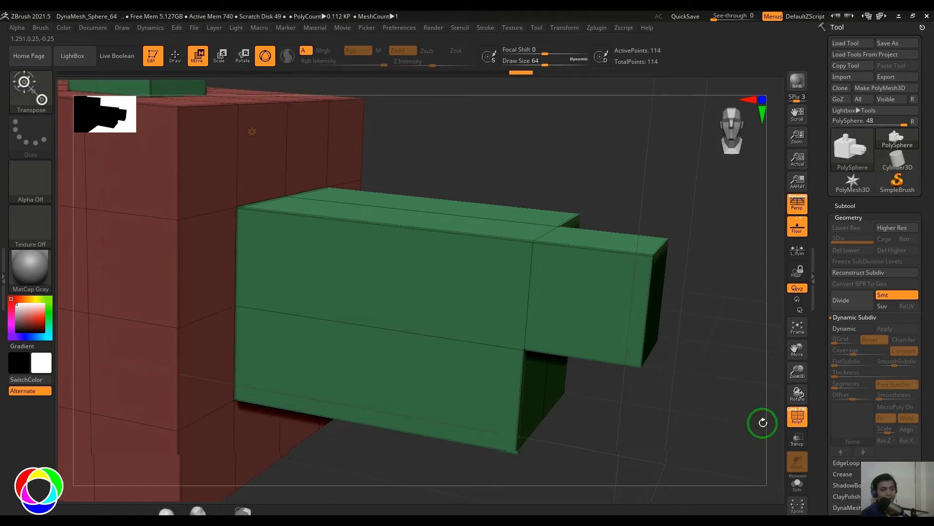
{"action": "key", "text": "f"}
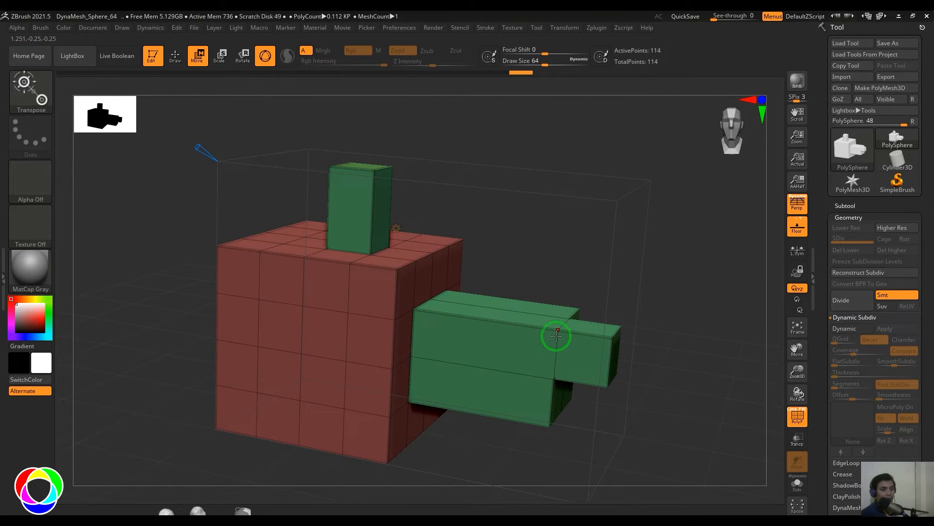
{"action": "left_click_drag", "start_coordinate": [644, 338], "coordinate": [457, 339]}
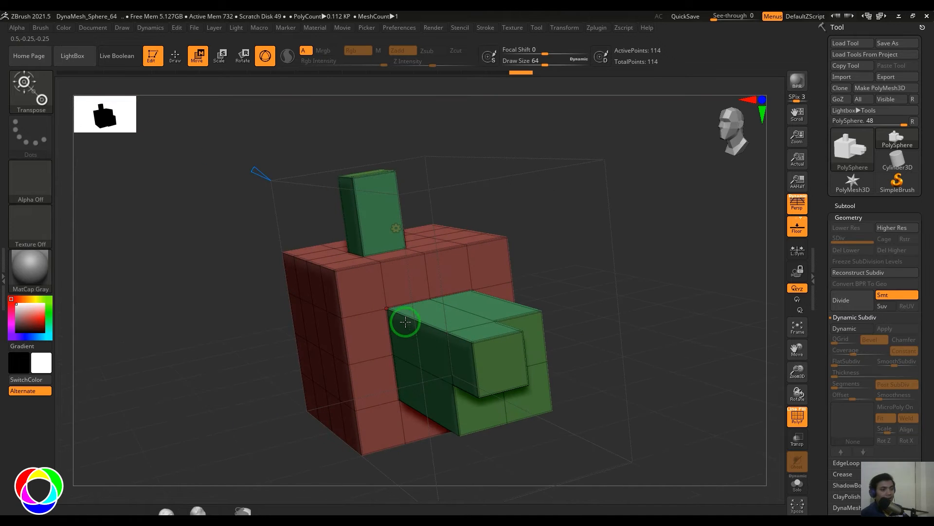
{"action": "left_click_drag", "start_coordinate": [617, 352], "coordinate": [703, 353]}
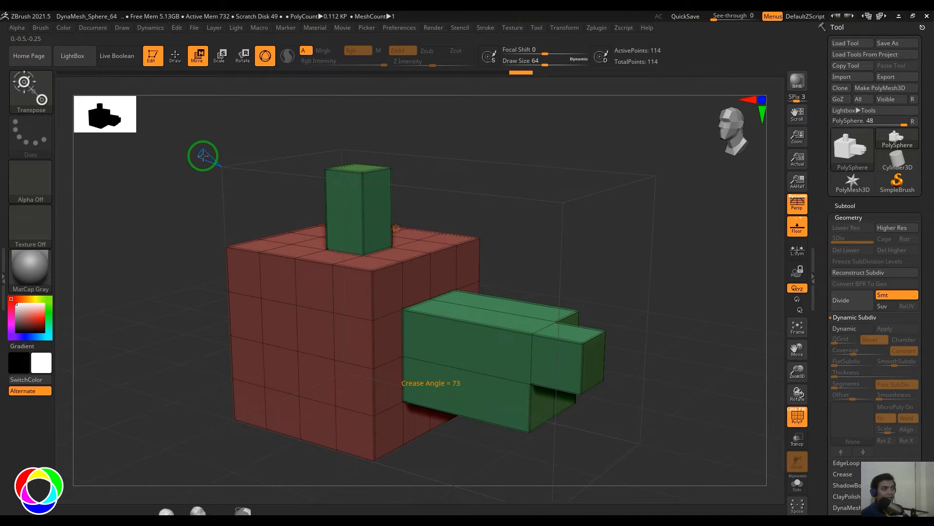
Vary the Crease Angle from creasing every edge to creasing none, and preview the smoothing with Dynamic Subdivision.
{"action": "left_click_drag", "start_coordinate": [203, 155], "coordinate": [222, 170]}
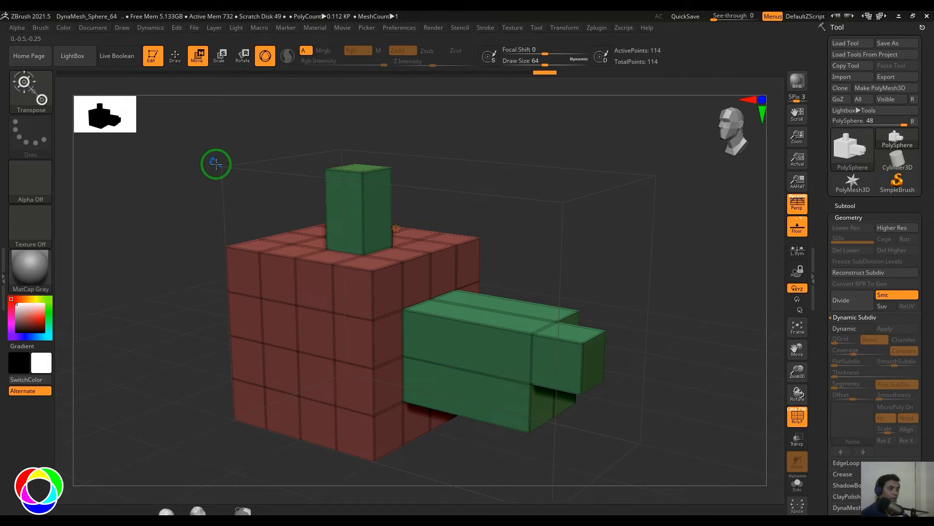
{"action": "left_click_drag", "start_coordinate": [216, 163], "coordinate": [182, 149]}
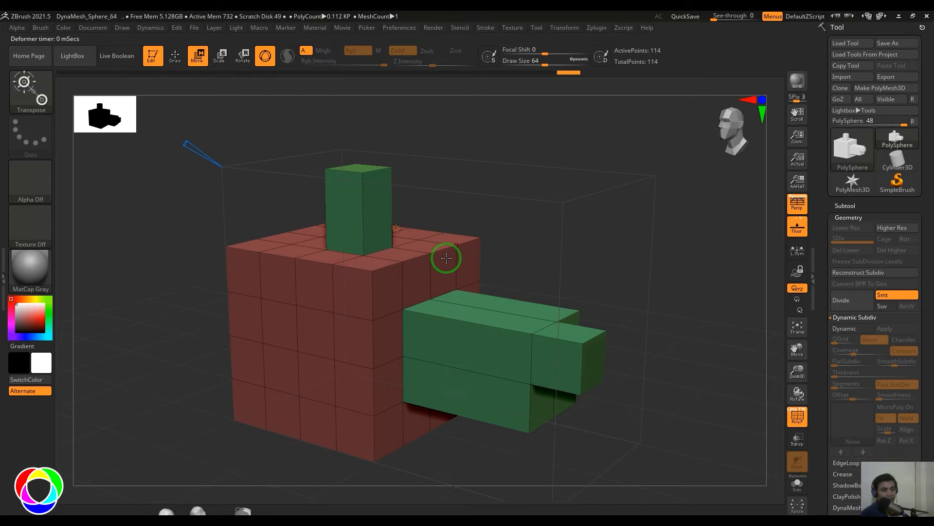
{"action": "left_click", "coordinate": [863, 329]}
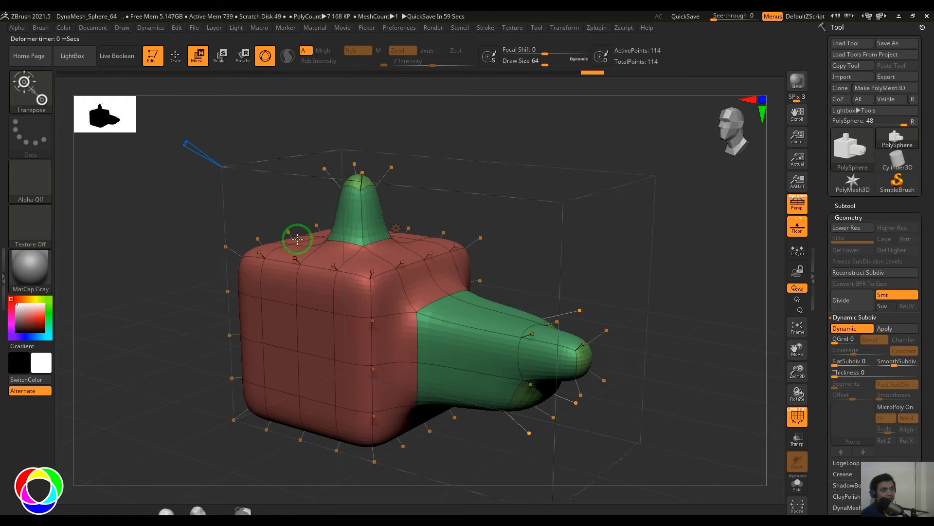
Lower the Crease Angle until the model's outer edges are creased again, and turn off Dynamic Subdivision.
{"action": "left_click_drag", "start_coordinate": [188, 144], "coordinate": [201, 155]}
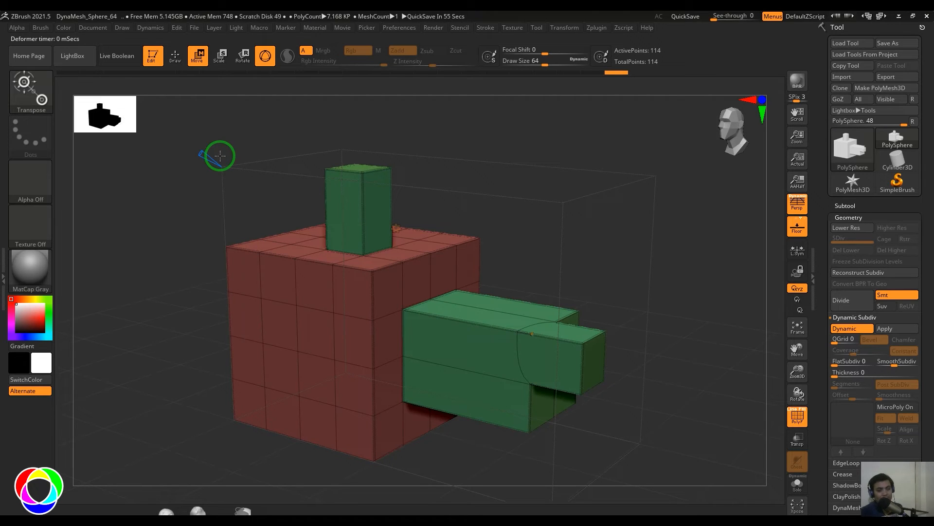
{"action": "left_click", "coordinate": [846, 328]}
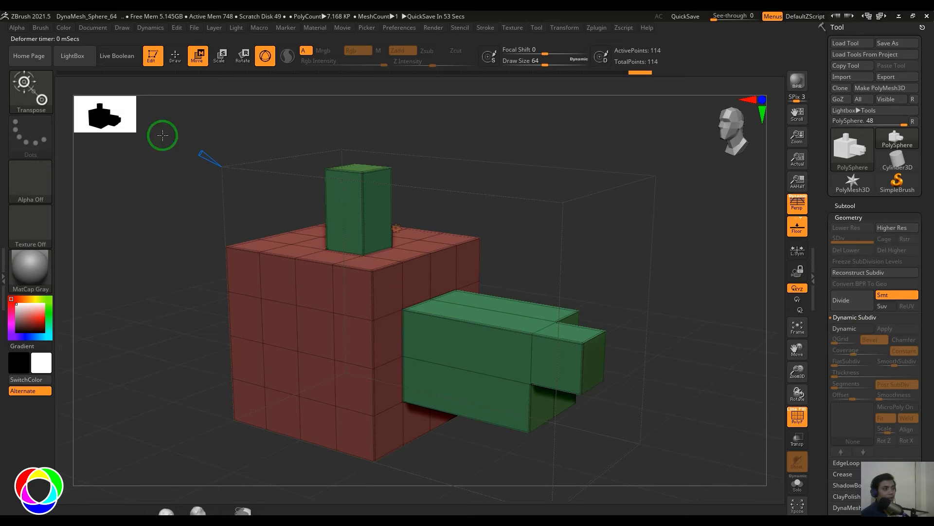
{"action": "mouse_move", "coordinate": [207, 153]}
{"action": "left_mouse_down"}
{"action": "mouse_move", "coordinate": [167, 140]}
{"action": "mouse_move", "coordinate": [200, 152]}
{"action": "left_mouse_up"}
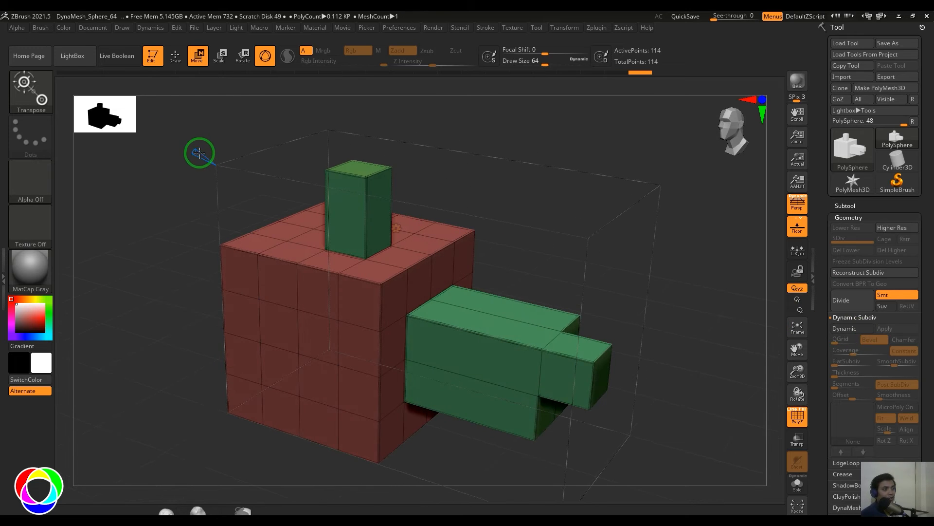
Apply the Bevel deformer to the block model and reduce the Bevel amount to narrow the beveled edges.
{"action": "left_click_drag", "start_coordinate": [617, 285], "coordinate": [640, 274]}
{"action": "left_click_drag", "start_coordinate": [579, 258], "coordinate": [540, 265]}
{"action": "left_click", "coordinate": [396, 227]}
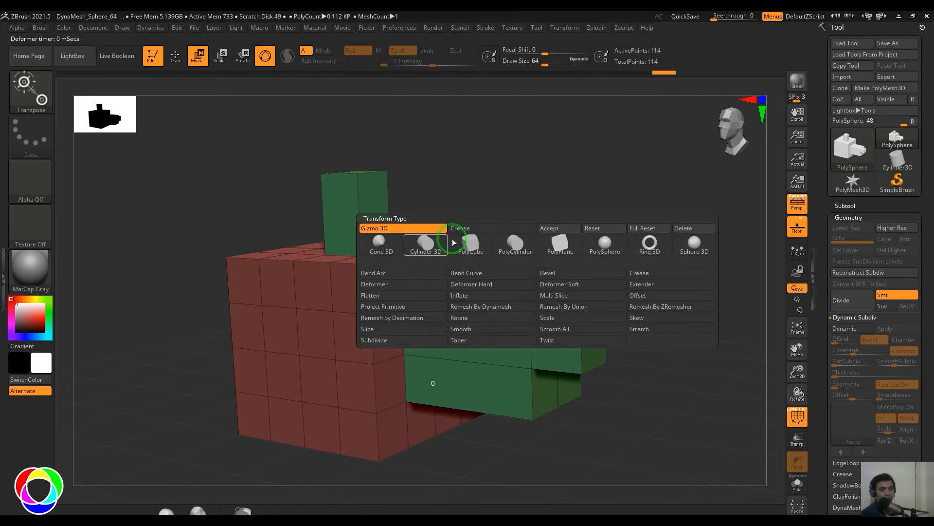
{"action": "left_click", "coordinate": [562, 274]}
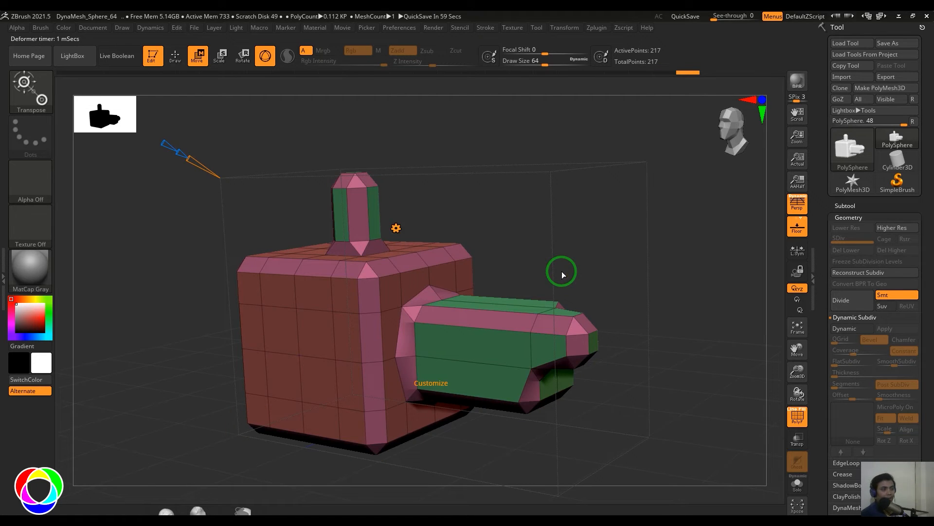
{"action": "left_click_drag", "start_coordinate": [204, 162], "coordinate": [182, 157]}
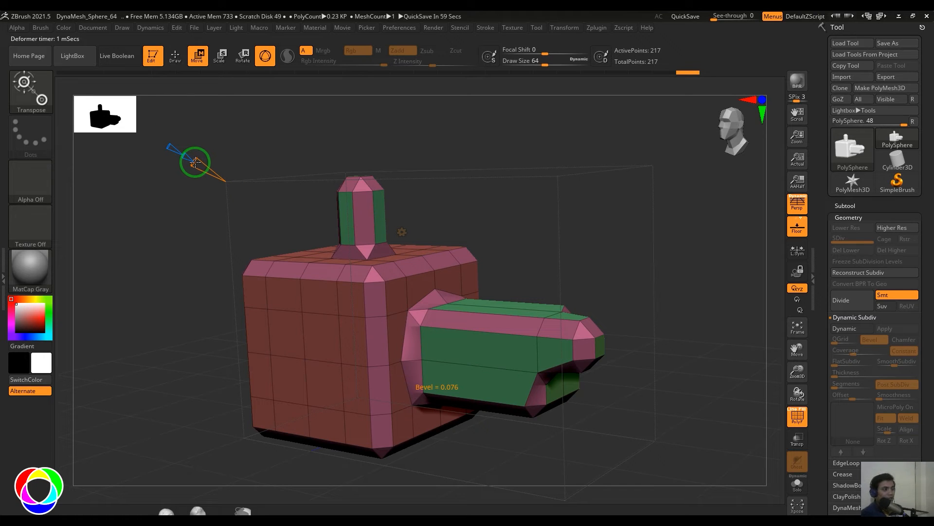
{"action": "mouse_move", "coordinate": [194, 164]}
{"action": "left_mouse_down"}
{"action": "mouse_move", "coordinate": [213, 181]}
{"action": "mouse_move", "coordinate": [183, 160]}
{"action": "mouse_move", "coordinate": [189, 166]}
{"action": "left_mouse_up"}
{"action": "mouse_move", "coordinate": [705, 330]}
{"action": "left_mouse_down"}
{"action": "mouse_move", "coordinate": [695, 345]}
{"action": "mouse_move", "coordinate": [641, 346]}
{"action": "mouse_move", "coordinate": [652, 315]}
{"action": "mouse_move", "coordinate": [697, 332]}
{"action": "left_mouse_up"}
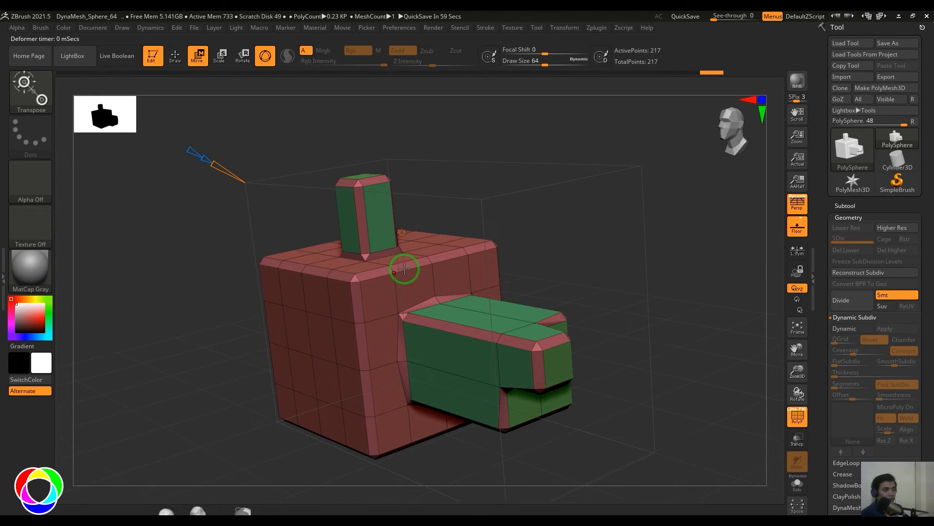
Widen the Bevel on the block model's sharp edges and raise its resolution so each bevel has more segments.
{"action": "left_click_drag", "start_coordinate": [553, 288], "coordinate": [588, 292]}
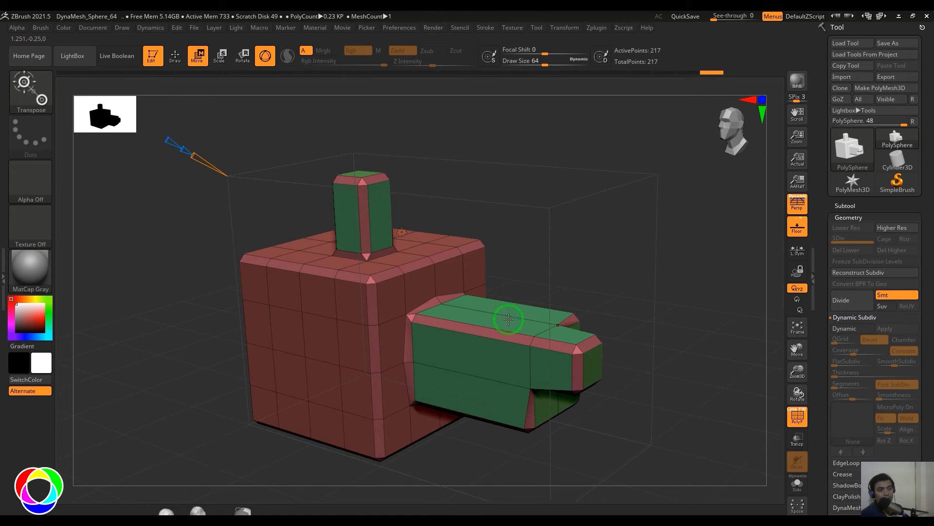
{"action": "left_click_drag", "start_coordinate": [614, 336], "coordinate": [698, 297]}
{"action": "mouse_move", "coordinate": [208, 153]}
{"action": "left_mouse_down"}
{"action": "mouse_move", "coordinate": [185, 139]}
{"action": "mouse_move", "coordinate": [193, 144]}
{"action": "left_mouse_up"}
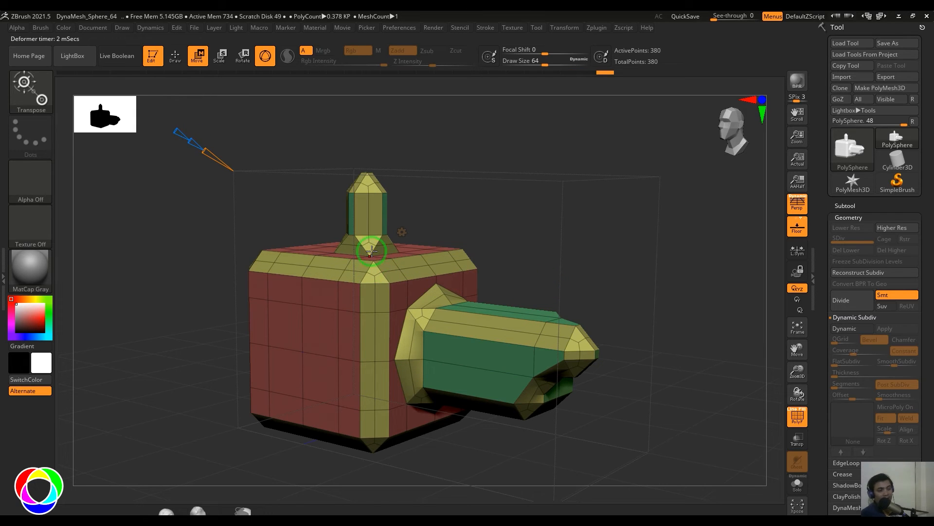
{"action": "left_click_drag", "start_coordinate": [191, 144], "coordinate": [170, 129]}
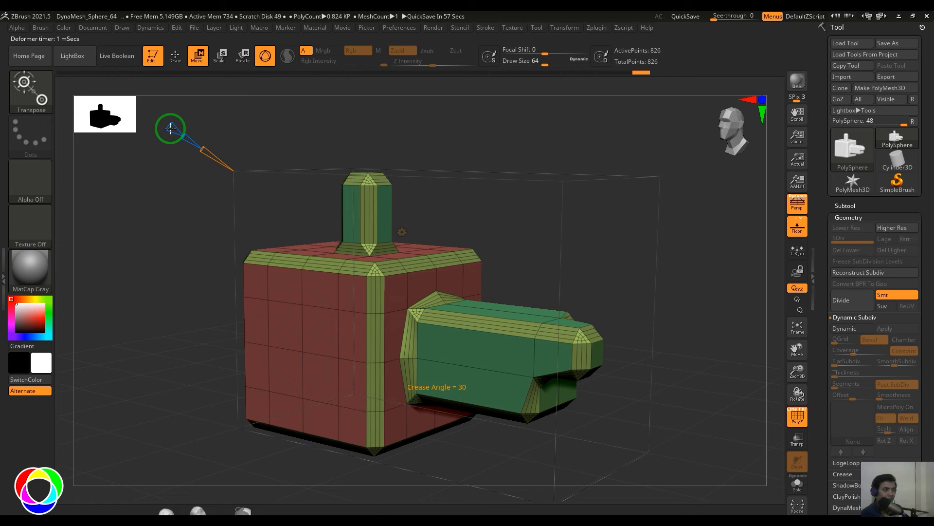
Vary the Bevel's Crease Angle between beveling no edges, only the sharp edges and every edge, and inspect the model.
{"action": "left_click_drag", "start_coordinate": [170, 128], "coordinate": [156, 119]}
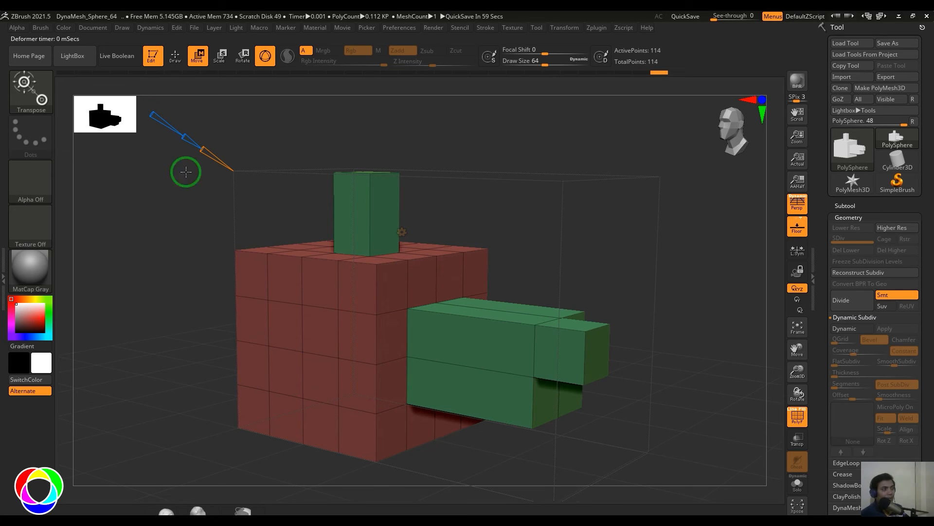
{"action": "left_click_drag", "start_coordinate": [151, 113], "coordinate": [160, 123]}
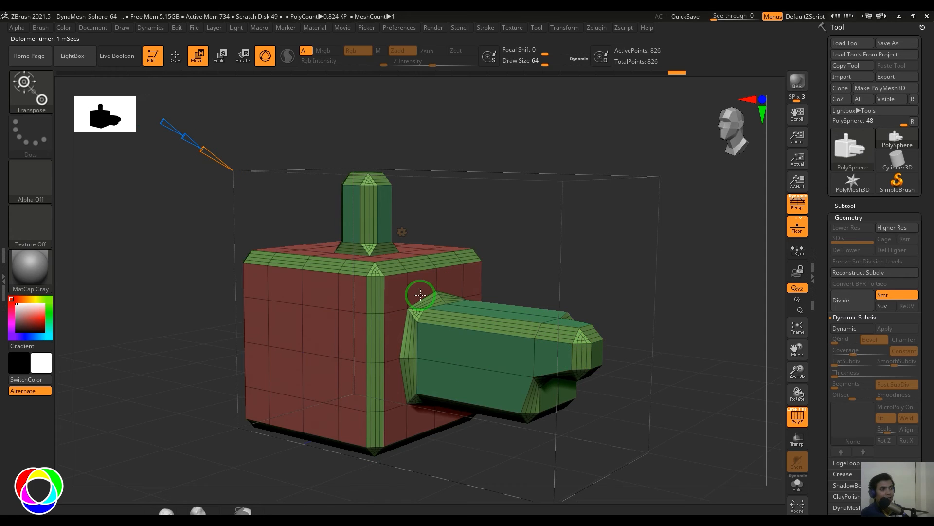
{"action": "left_click_drag", "start_coordinate": [597, 265], "coordinate": [438, 282]}
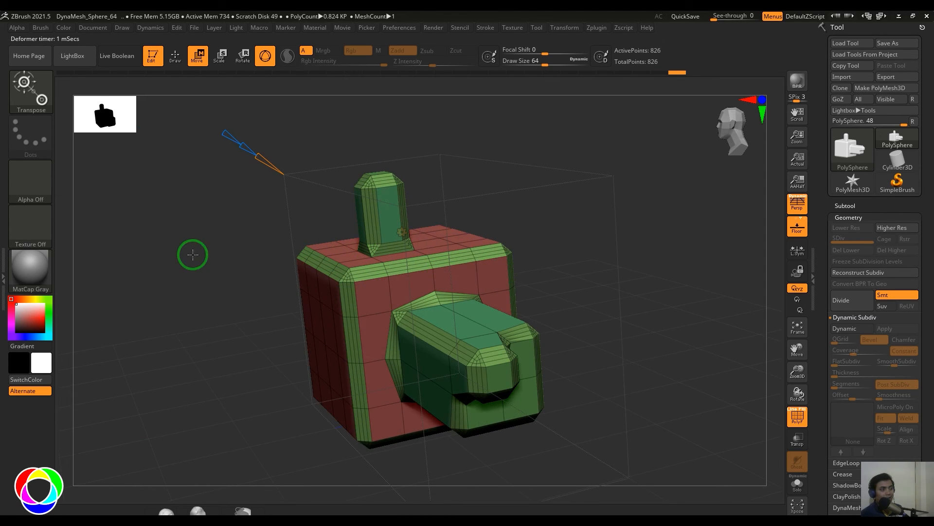
{"action": "left_click_drag", "start_coordinate": [192, 255], "coordinate": [211, 247]}
{"action": "left_click_drag", "start_coordinate": [141, 292], "coordinate": [217, 303]}
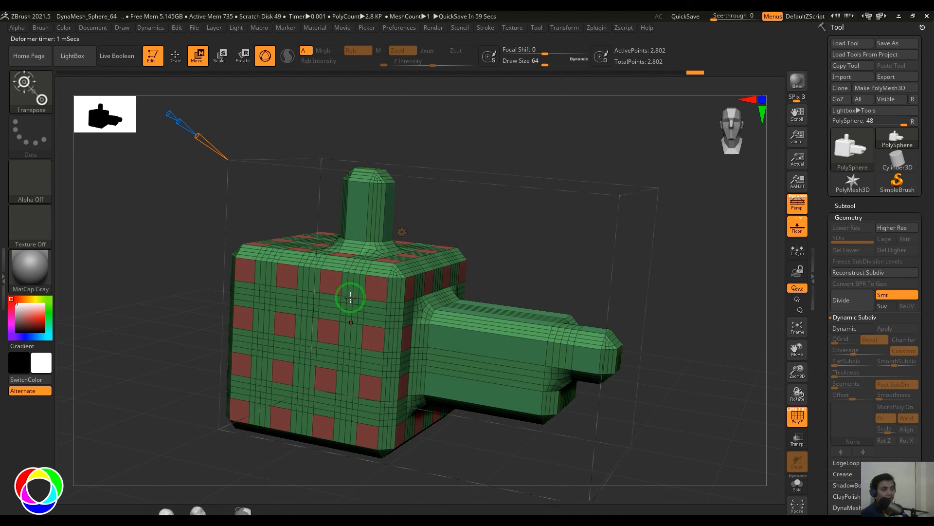
Reduce the Bevel to narrow two-segment bands on the sharp edges only, and open the deformer options.
{"action": "left_click_drag", "start_coordinate": [250, 166], "coordinate": [164, 107]}
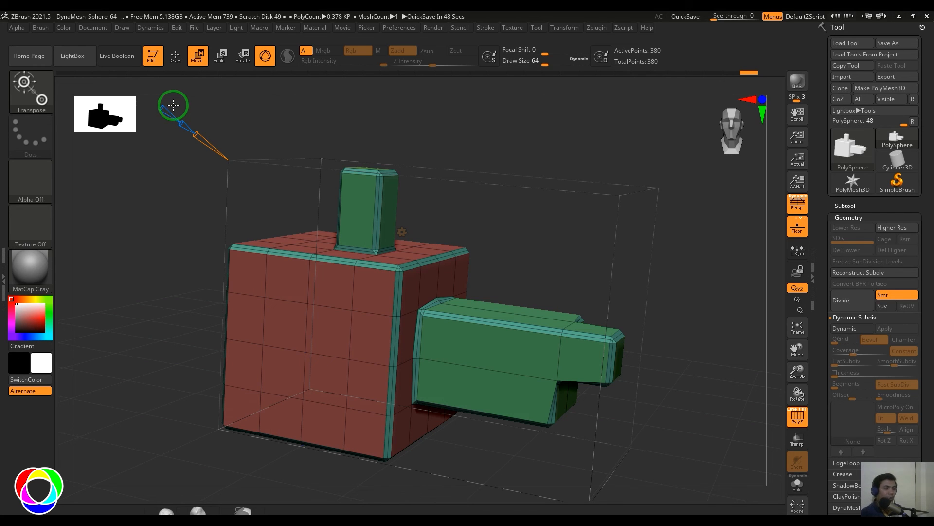
{"action": "left_click_drag", "start_coordinate": [706, 318], "coordinate": [694, 323]}
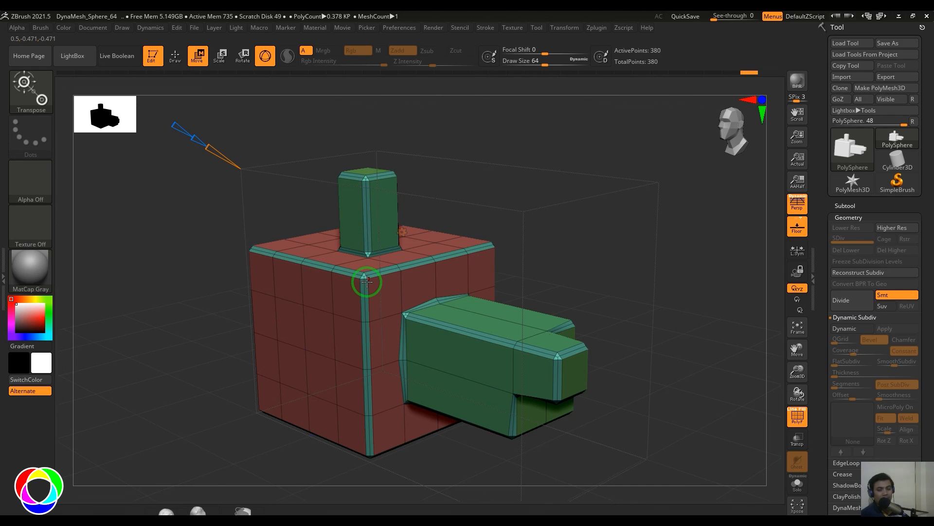
{"action": "left_click", "coordinate": [404, 231]}
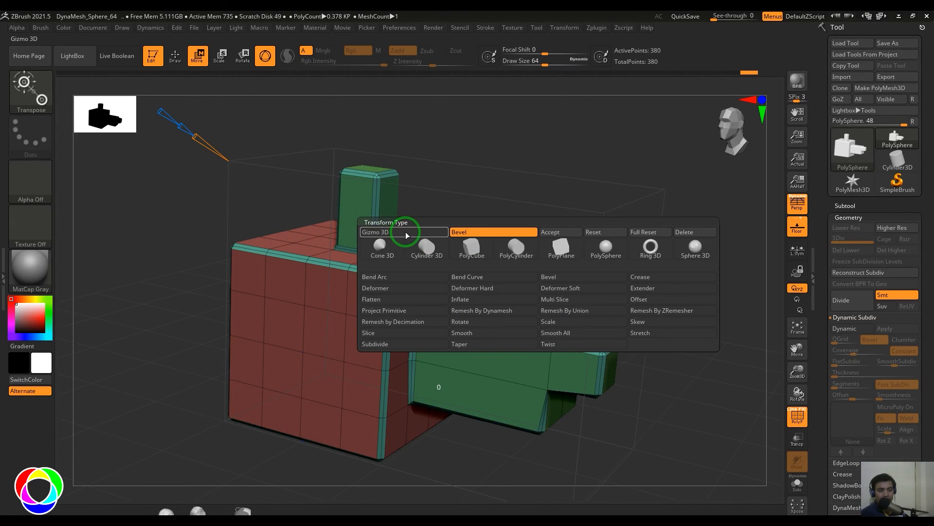